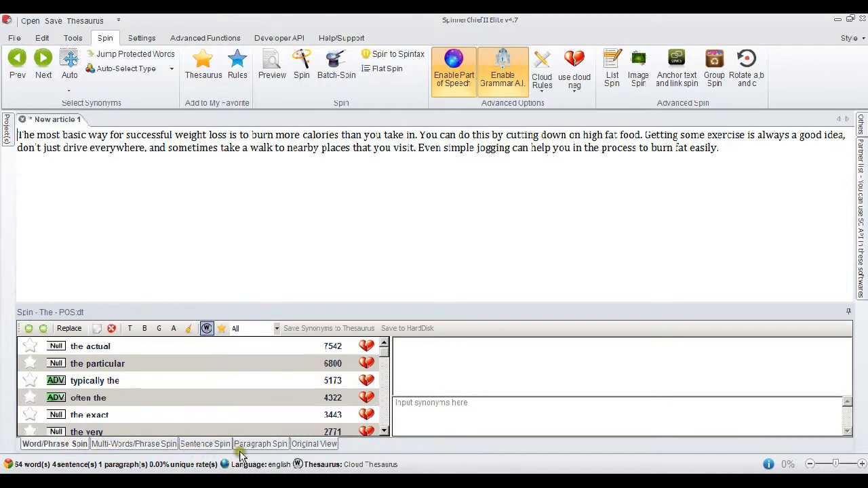
Step: Open the multi-word synonym view for the article's first sentence and add "often the" as a synonym for "The"
left_click(139, 444)
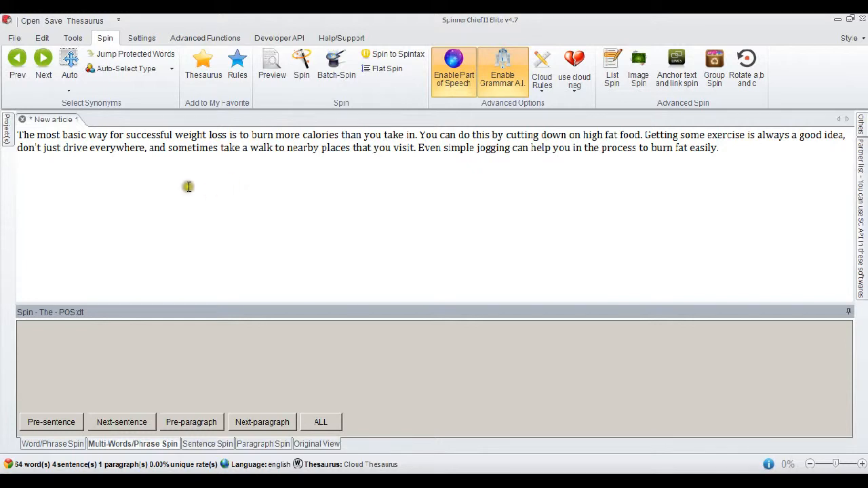
left_click(17, 134)
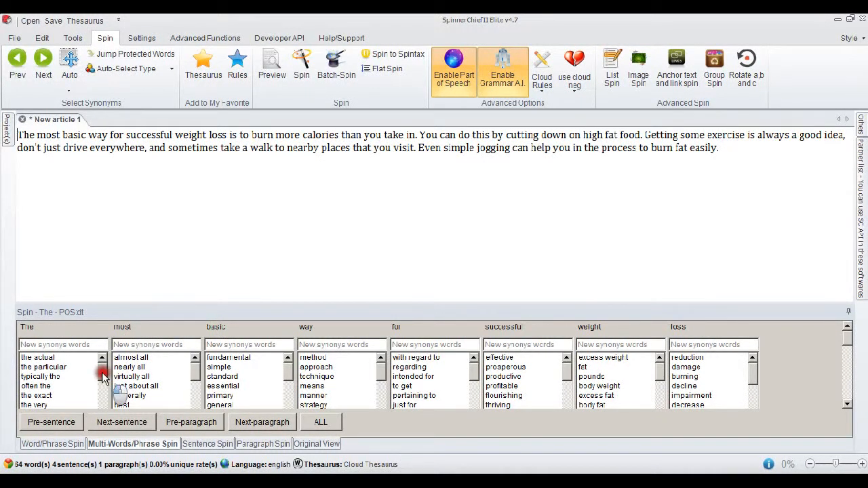
left_click(51, 385)
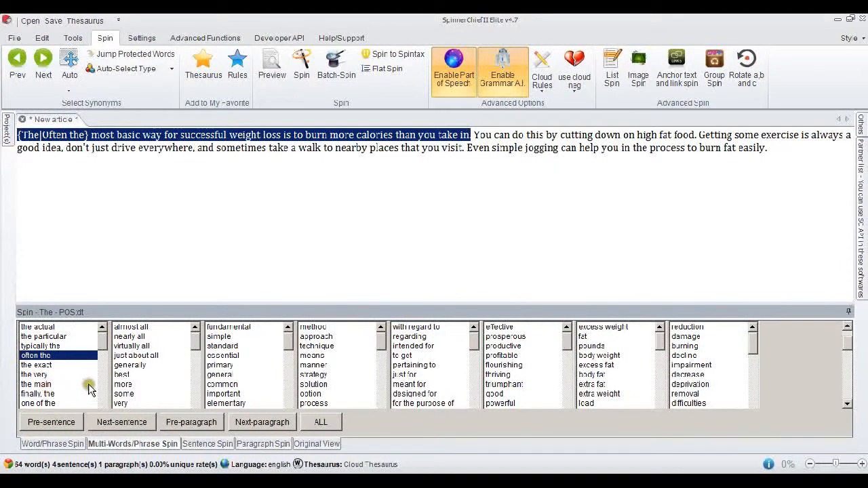
Step: Add "fundamental", "simple", "essential" and "common" as synonyms for "basic" in the first sentence
left_click(846, 341)
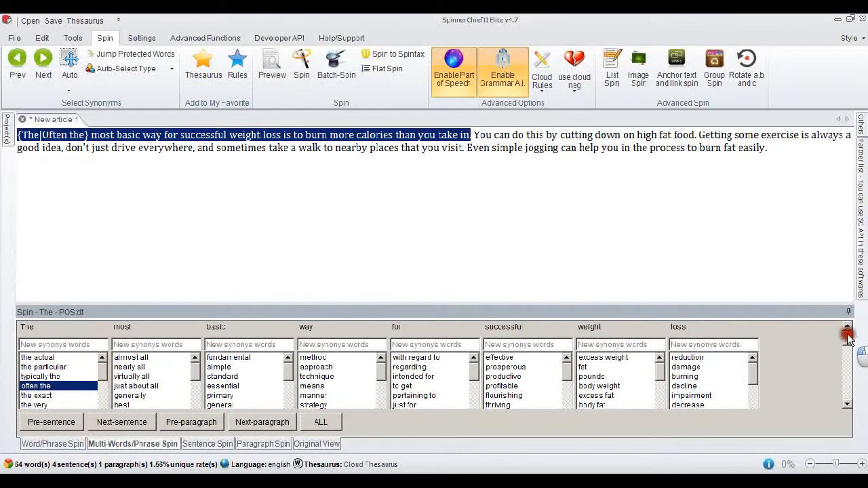
left_click(195, 375)
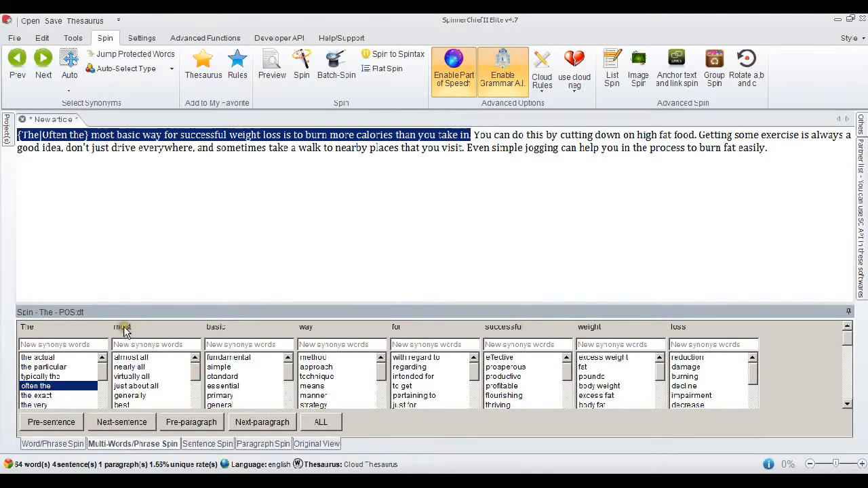
left_click(195, 372)
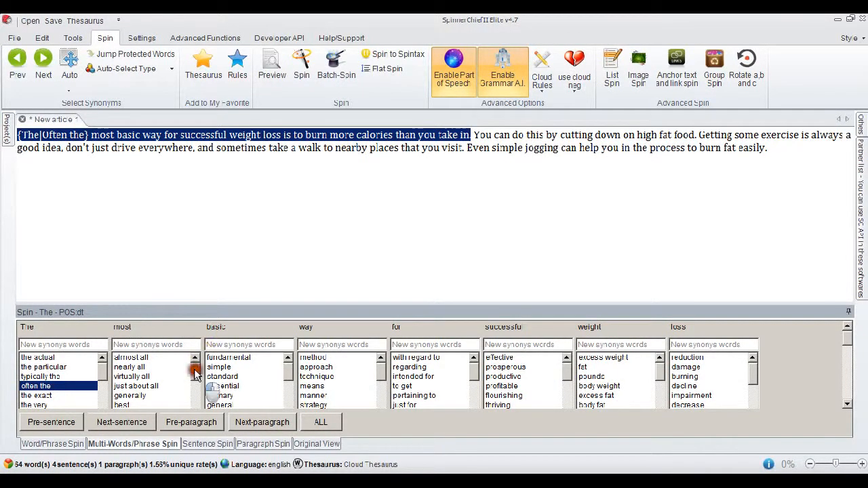
scroll(195, 376, "down", 1)
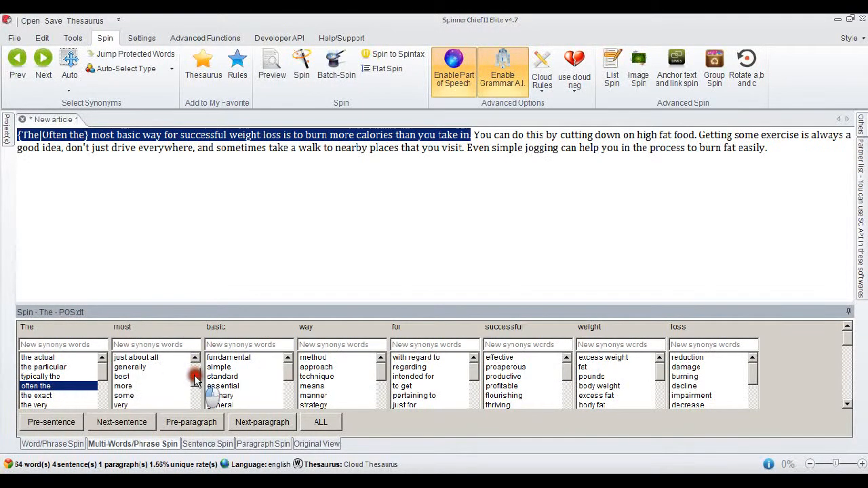
left_click_drag(195, 380, 195, 361)
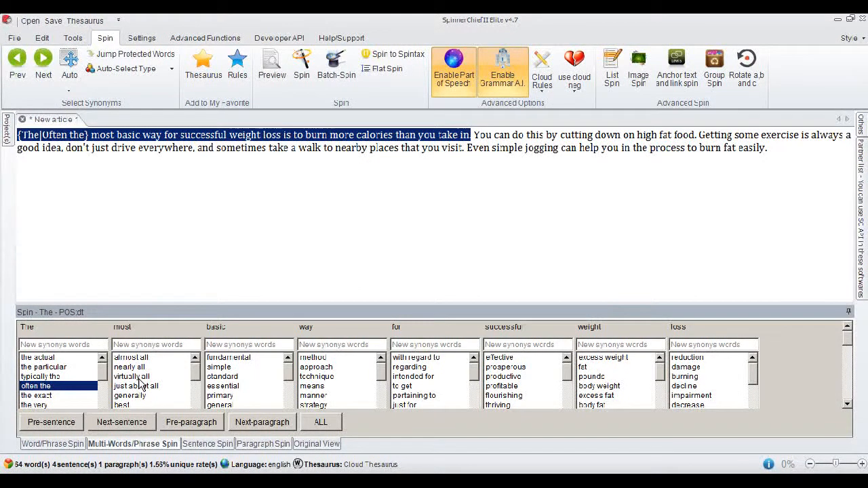
left_click(292, 376)
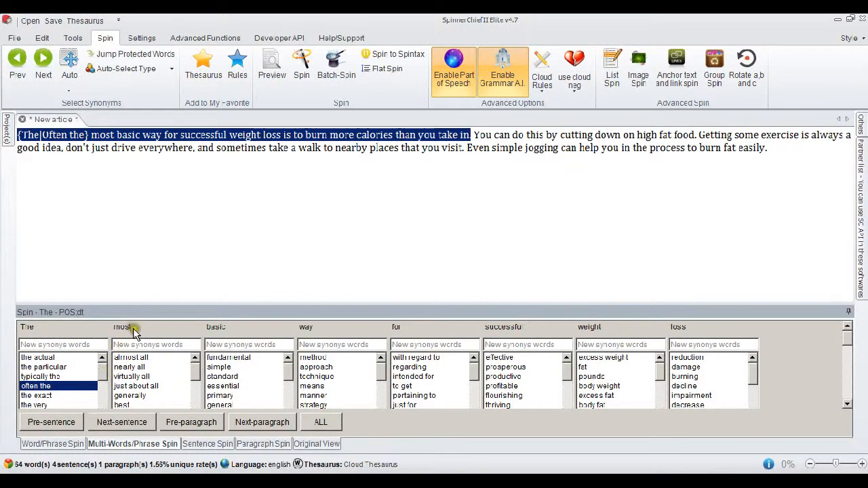
left_click(234, 364)
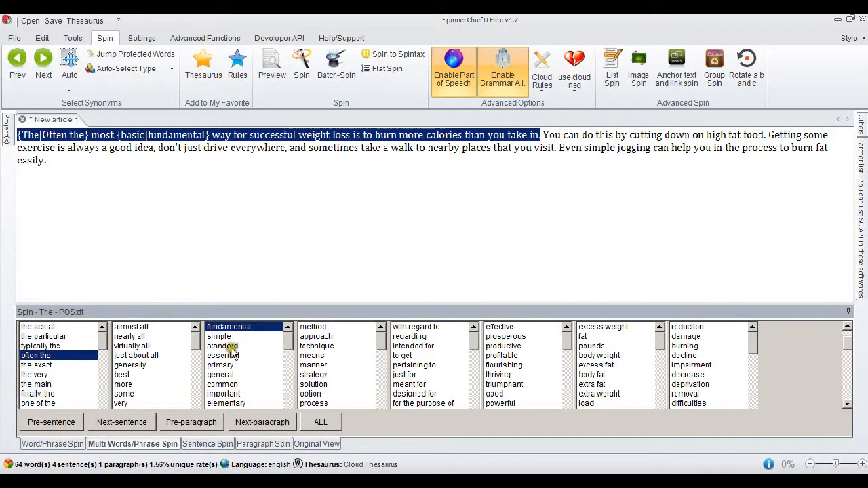
left_click(226, 337)
left_click(234, 356)
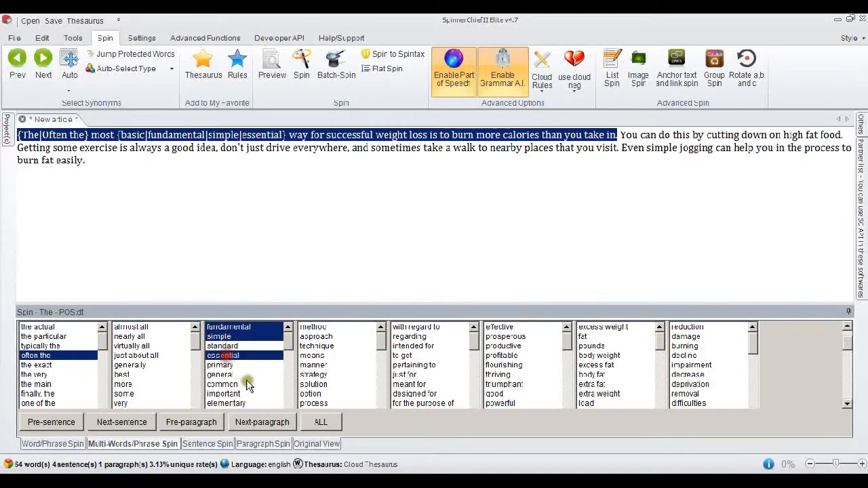
left_click(219, 384)
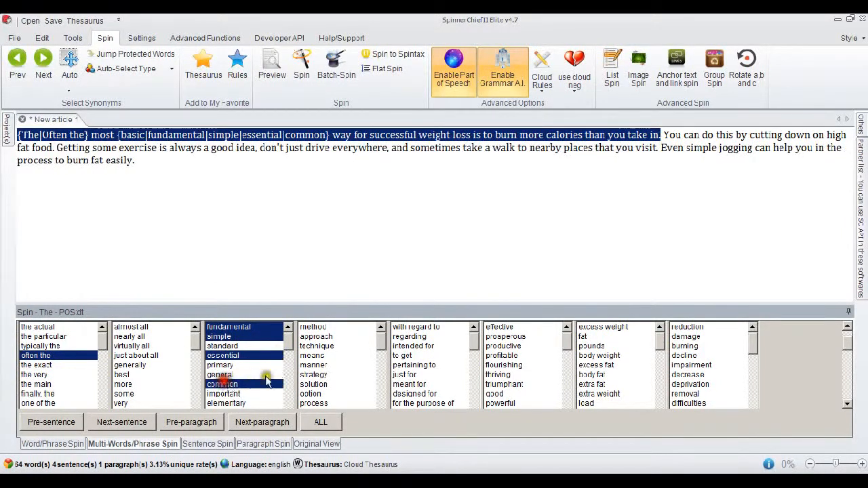
Step: Add "method", "approach", "technique" and "means" as synonyms for "way" in the first sentence
scroll(846, 341, "up", 1)
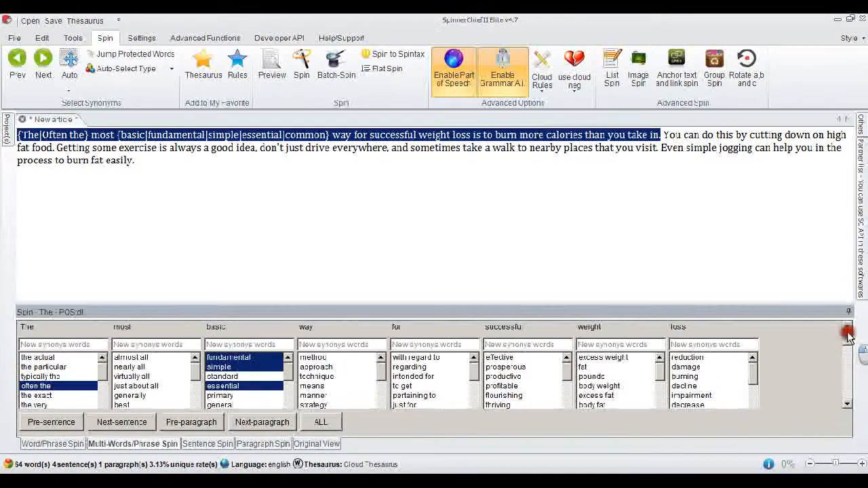
left_click(329, 358)
left_click(324, 337)
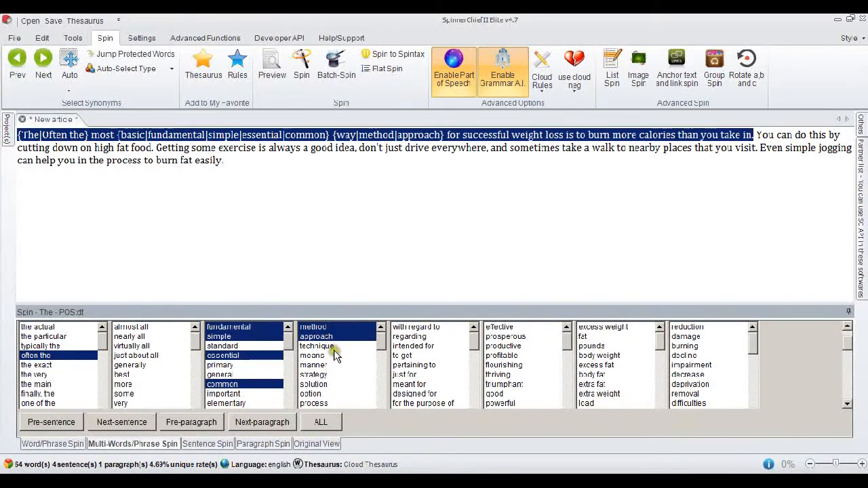
left_click(325, 347)
left_click(328, 357)
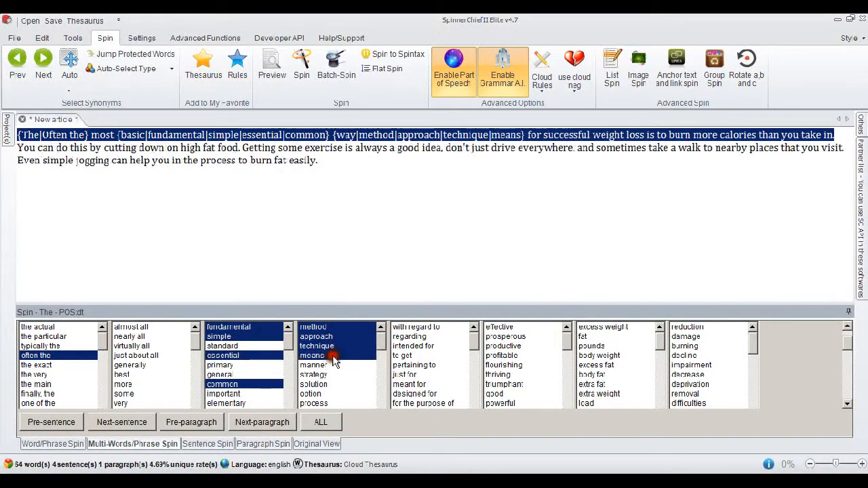
Step: Add "with regard to", "regarding" and "to get" as synonyms for "for" in the first sentence
scroll(844, 346, "up", 1)
left_click_drag(844, 346, 842, 337)
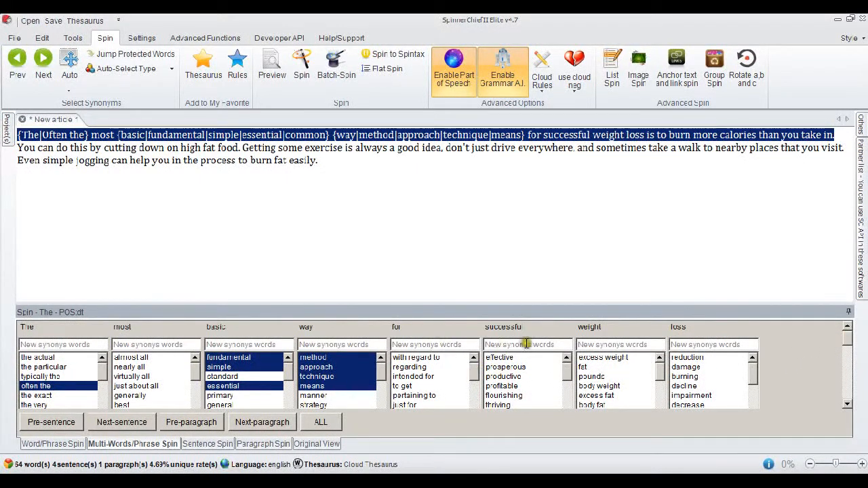
left_click(434, 358)
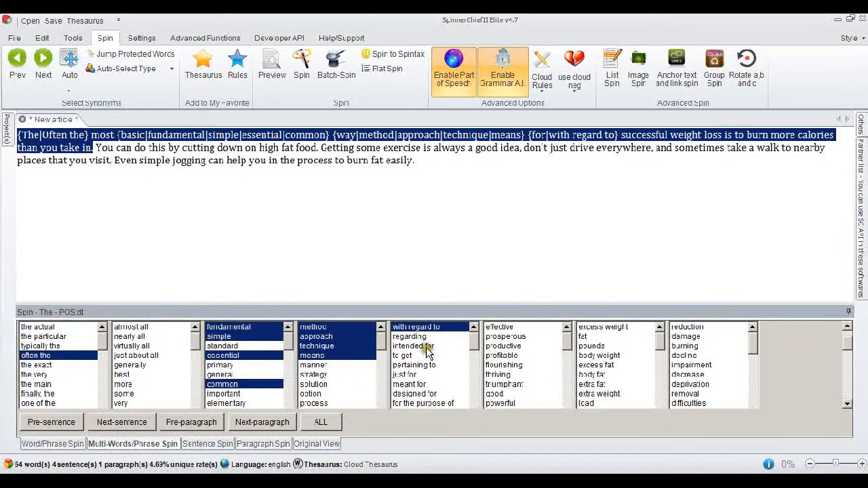
left_click(430, 337)
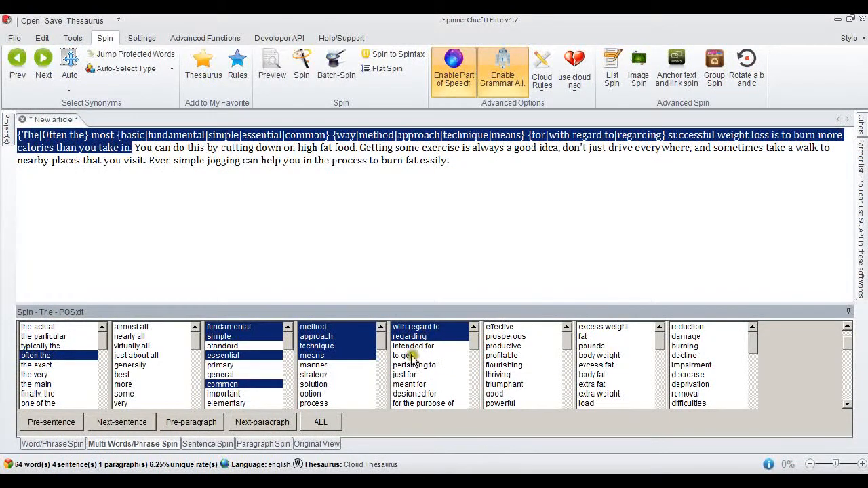
left_click(407, 356)
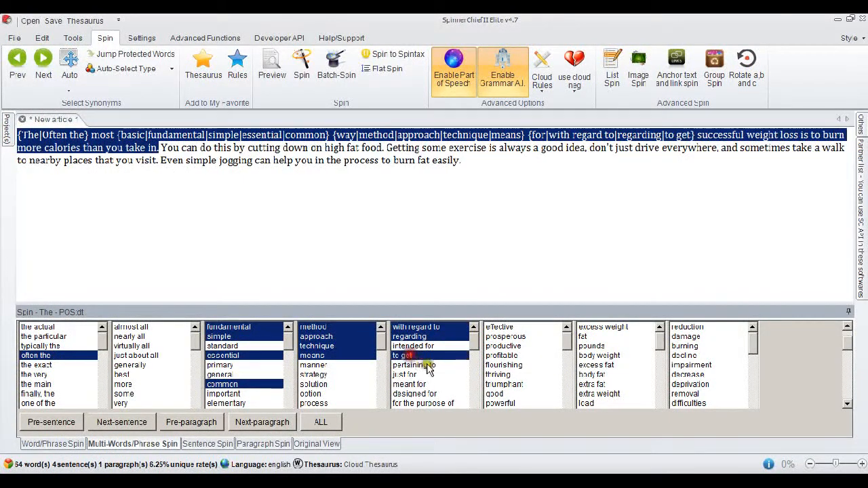
Step: Add "effective", "productive" and "good" as synonyms for "successful" in the first sentence
left_click(847, 328)
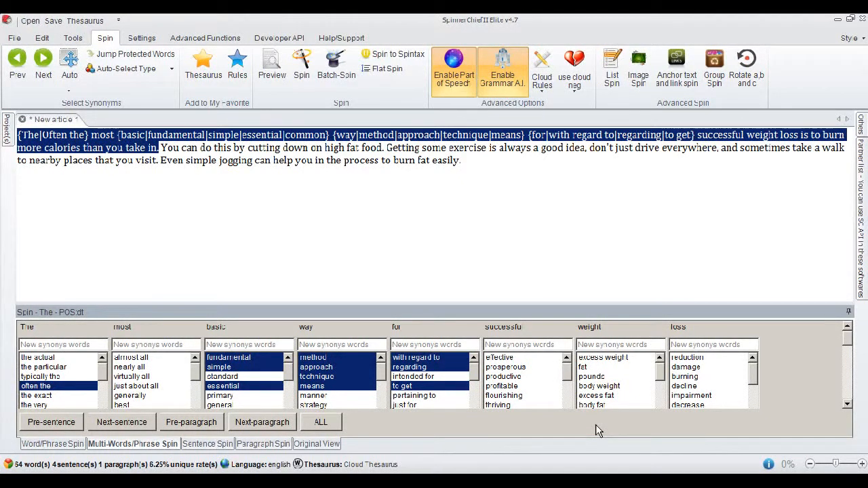
left_click(510, 358)
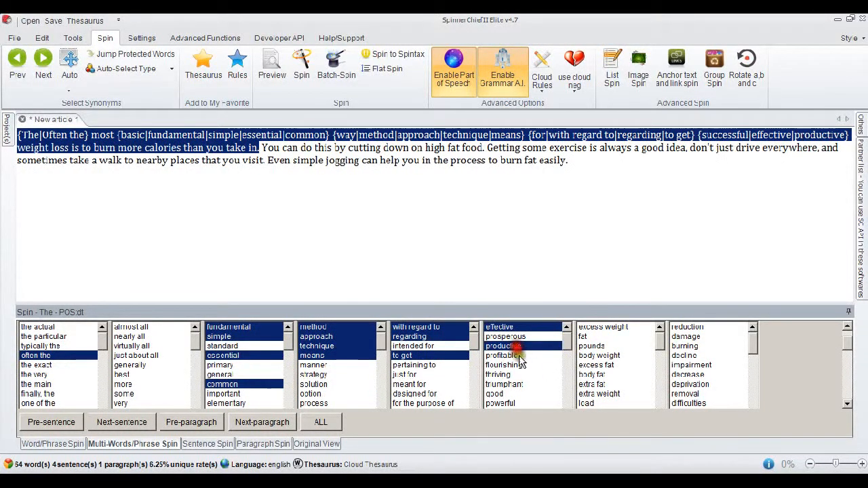
left_click(517, 345)
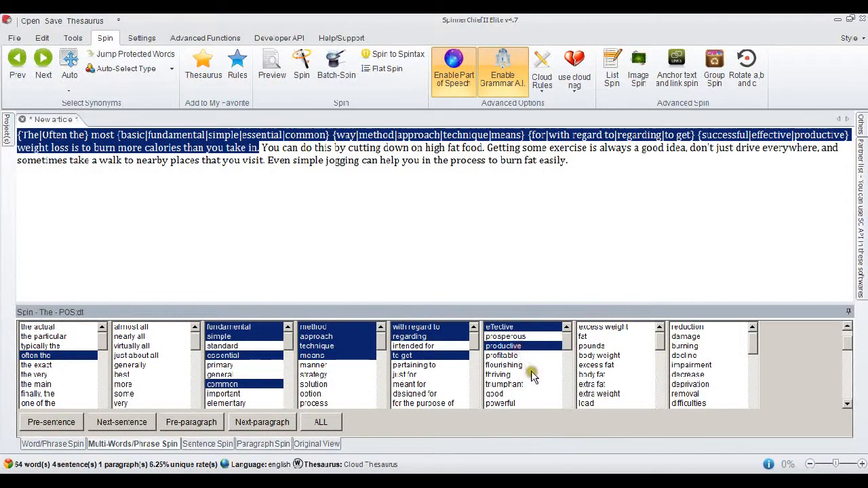
left_click(504, 394)
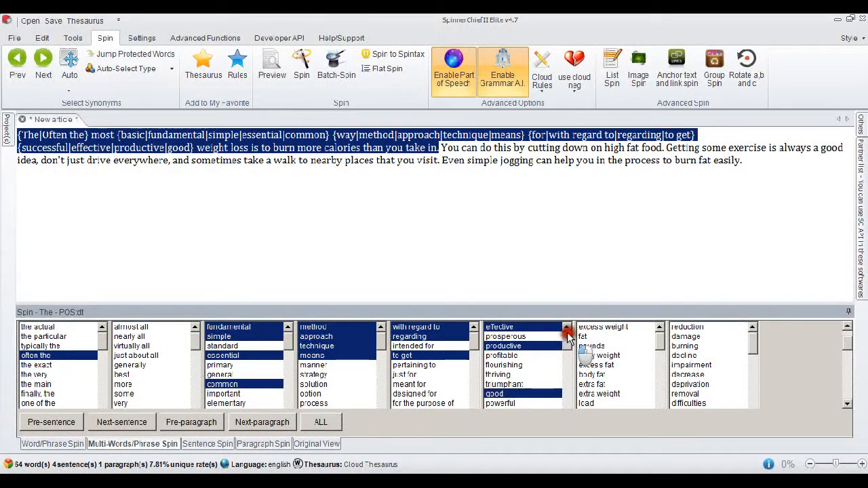
Step: Add "excess fat", "body fat" and "fat" as synonyms for "weight" in the first sentence
left_click(847, 329)
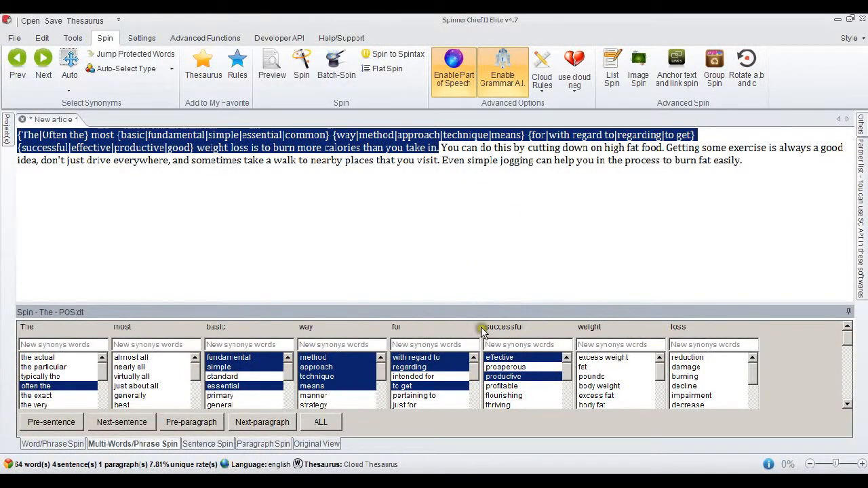
left_click(851, 341)
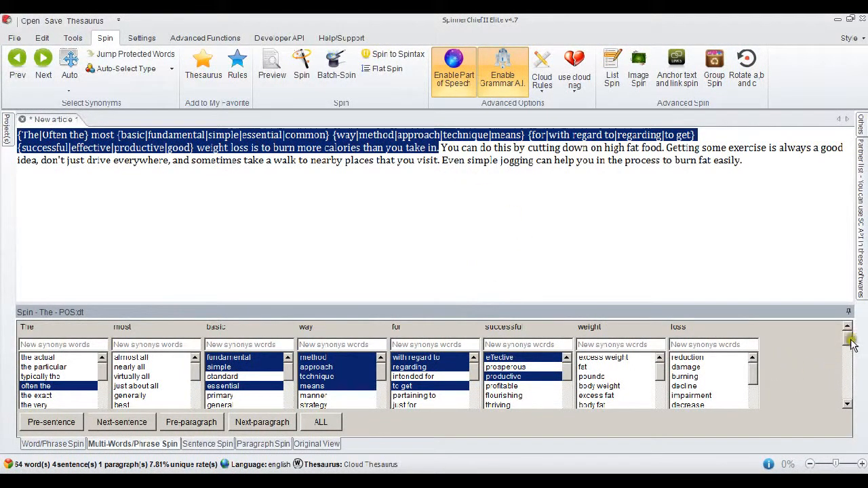
left_click_drag(847, 337, 848, 346)
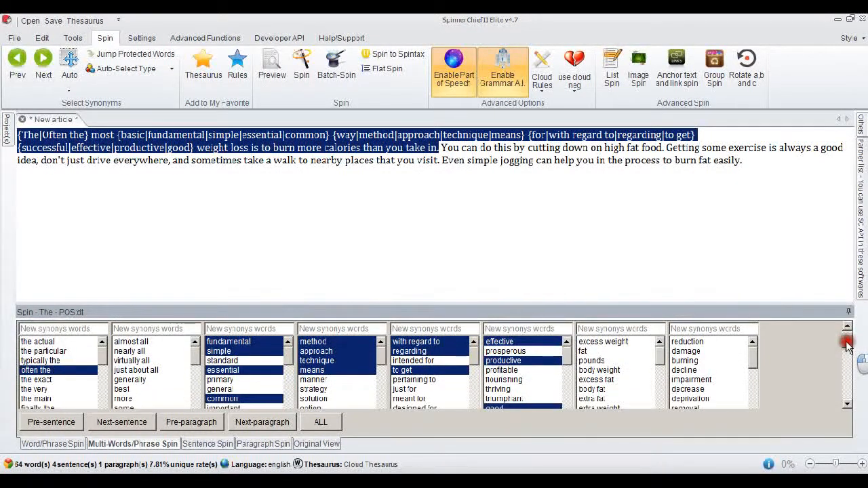
left_click(612, 381)
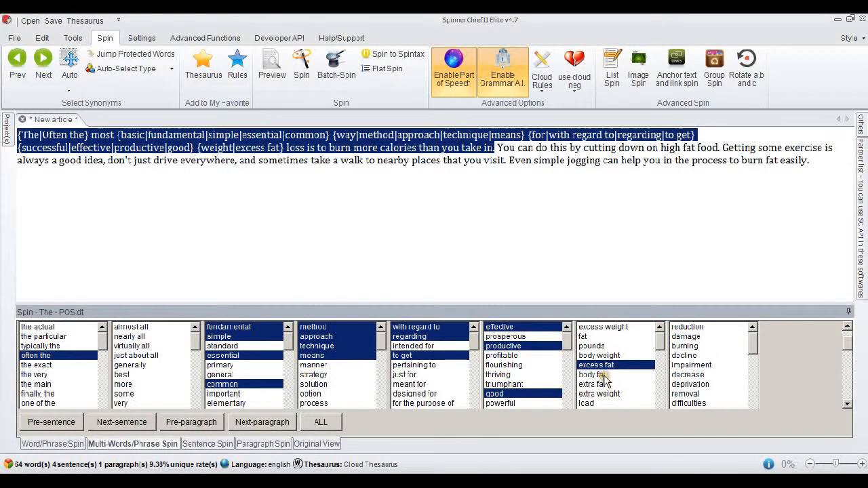
left_click(605, 382)
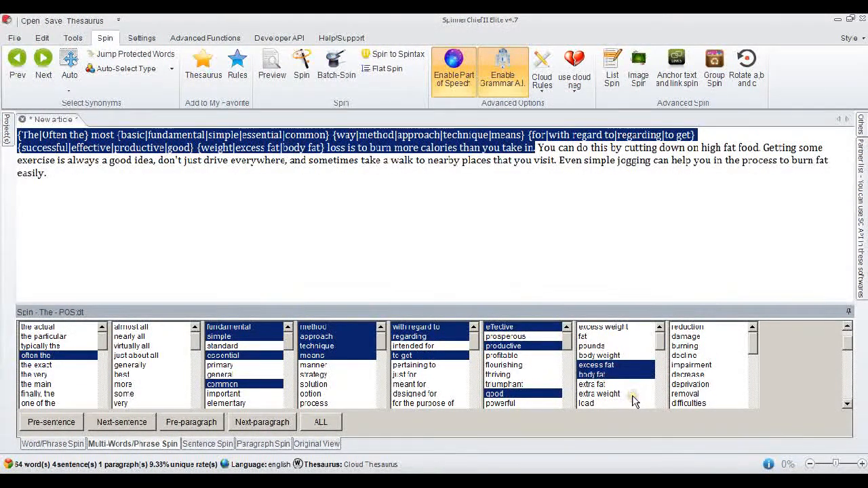
left_click(661, 335)
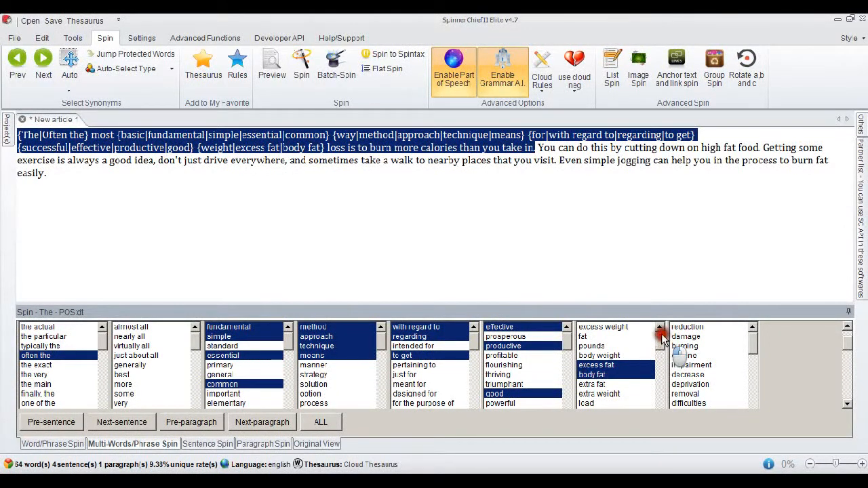
left_click(583, 337)
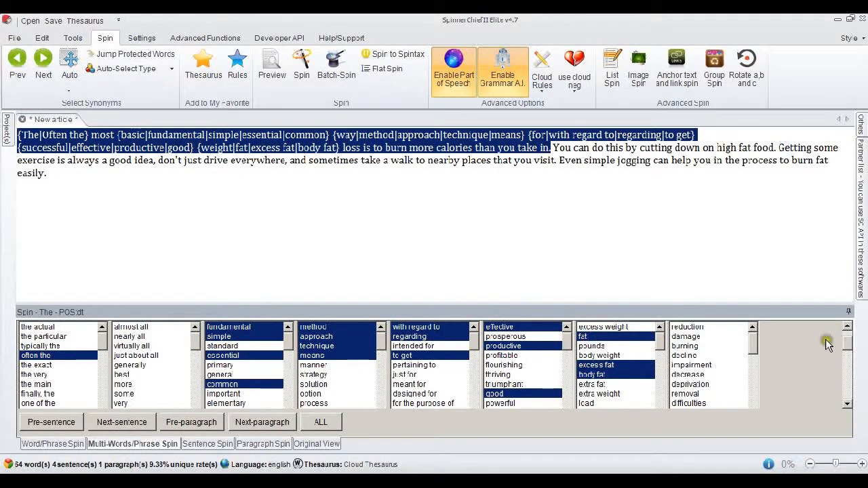
Step: Add "reduction" as a synonym for "loss" in the first sentence
left_click_drag(853, 346, 851, 338)
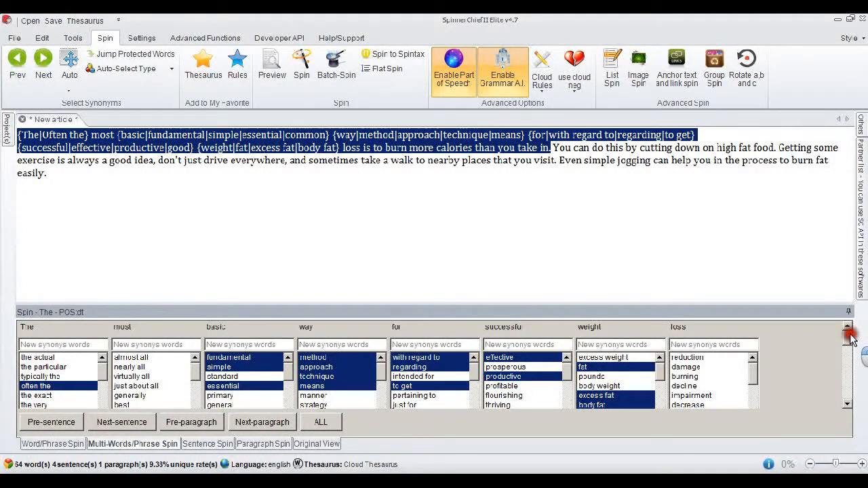
left_click(699, 356)
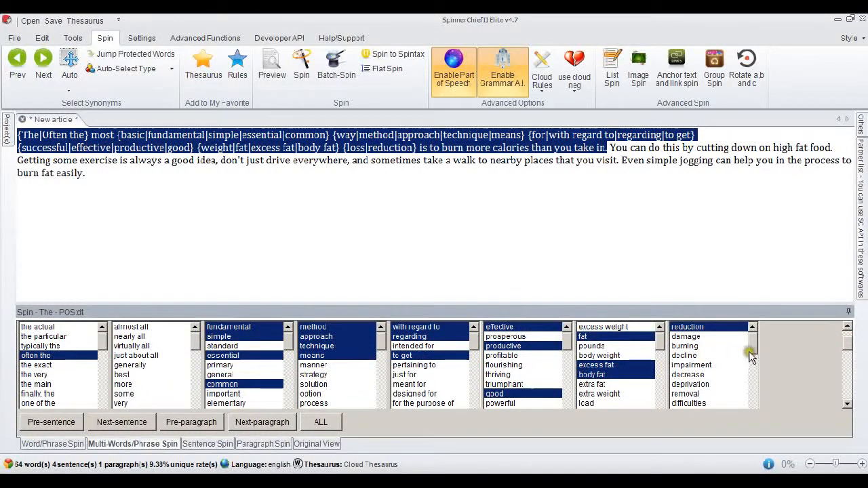
mouse_move(751, 343)
left_mouse_down()
mouse_move(750, 402)
mouse_move(755, 329)
left_mouse_up()
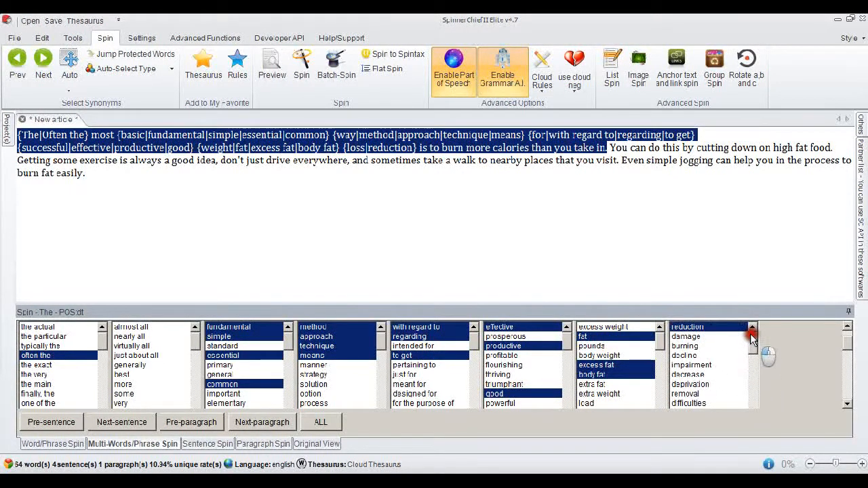
Step: Add "is actually" as a synonym for "is" in the first sentence
left_click(845, 345)
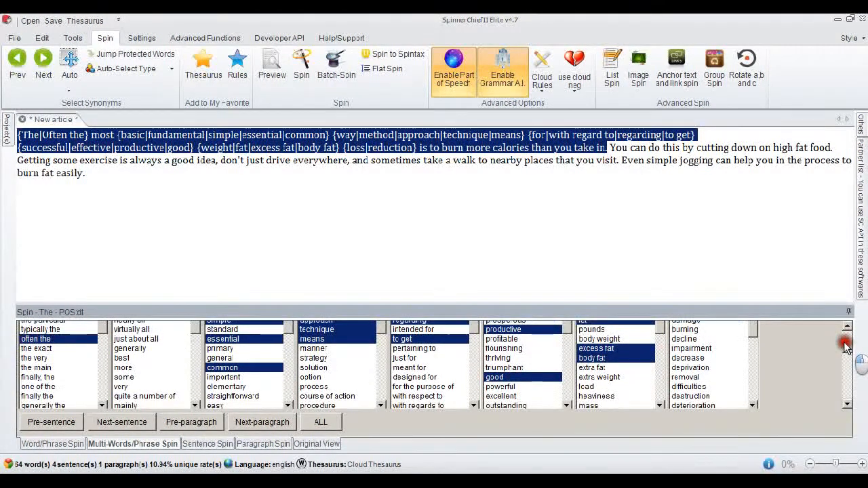
left_click_drag(844, 346, 842, 359)
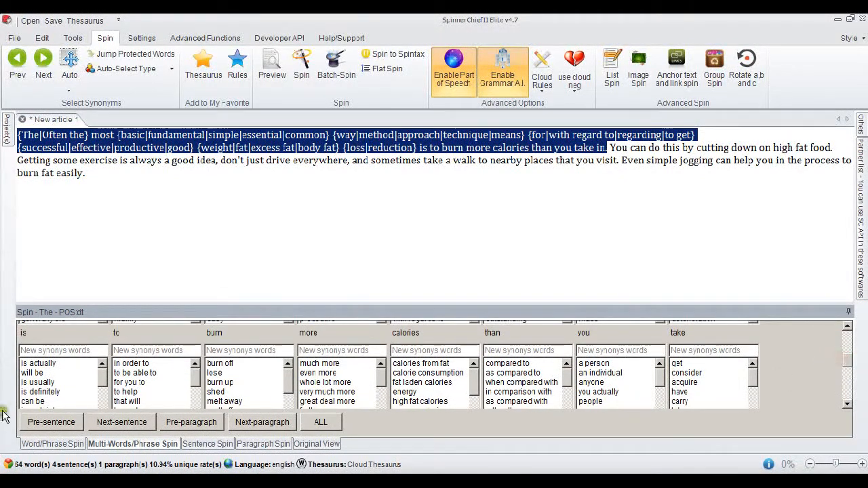
left_click(45, 363)
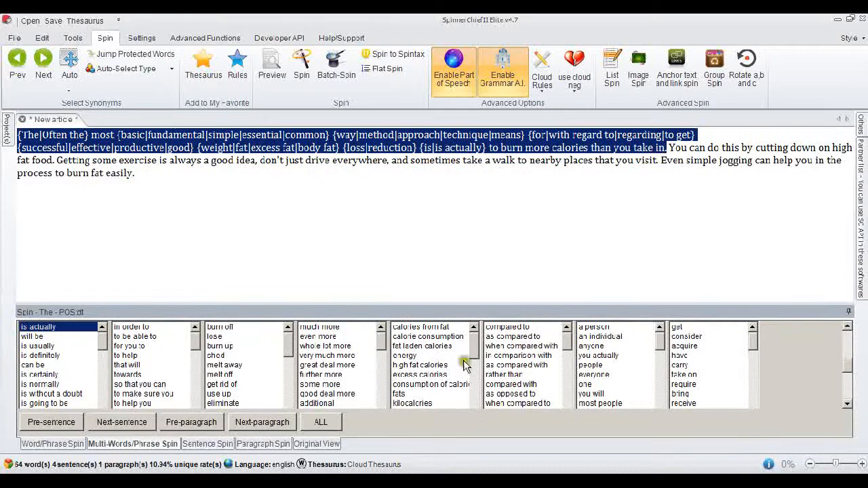
Step: Add "burn off", "burn up", "get rid of" and "shed" as synonyms for "burn" in the first sentence
left_click(844, 355)
left_click_drag(844, 355, 841, 358)
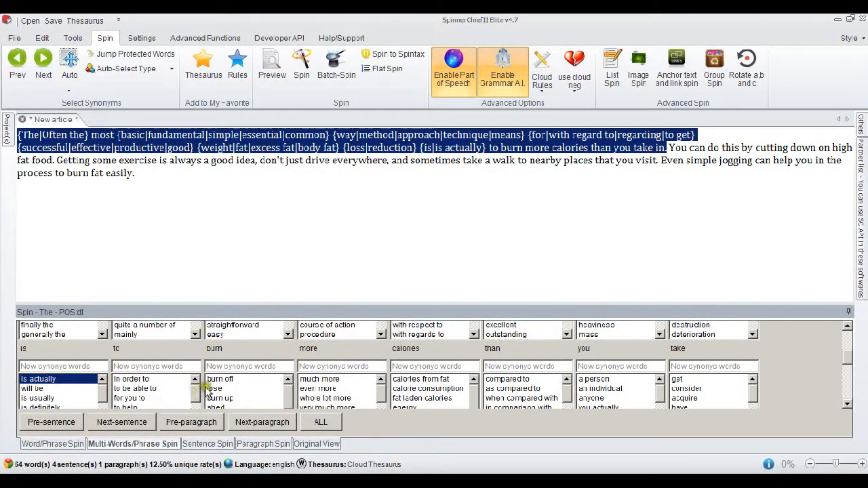
left_click_drag(847, 354, 846, 360)
left_click(227, 371)
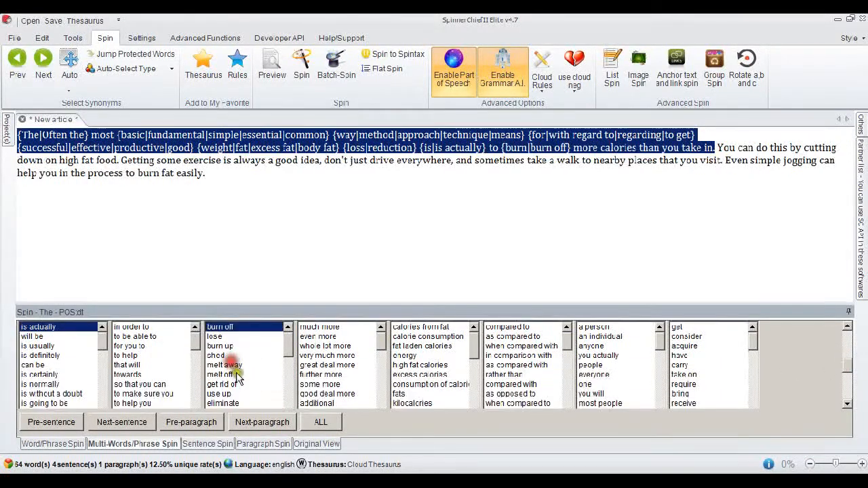
left_click(228, 346)
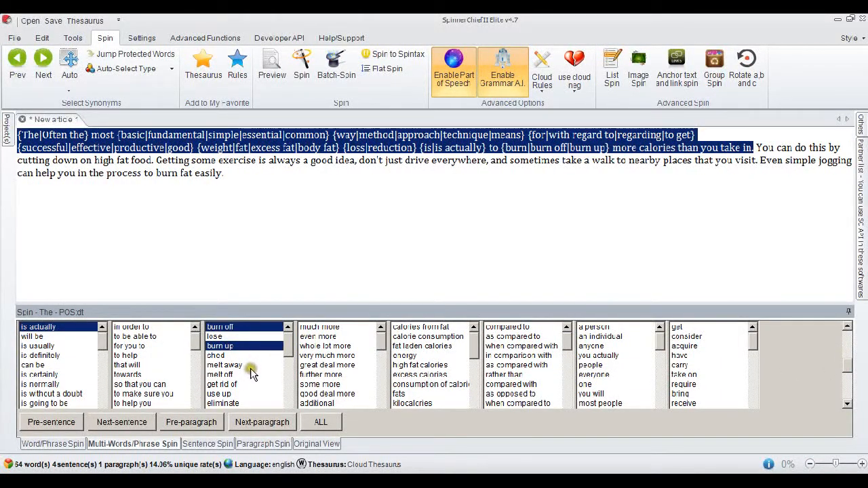
left_click(227, 384)
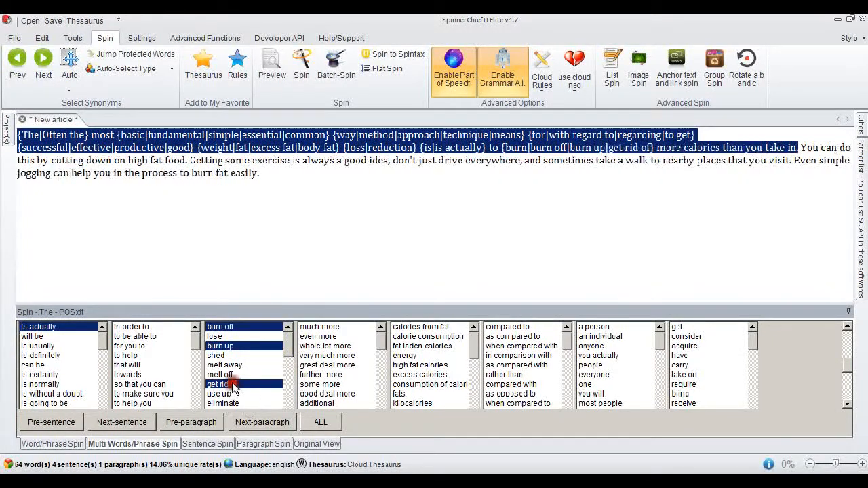
left_click(220, 356)
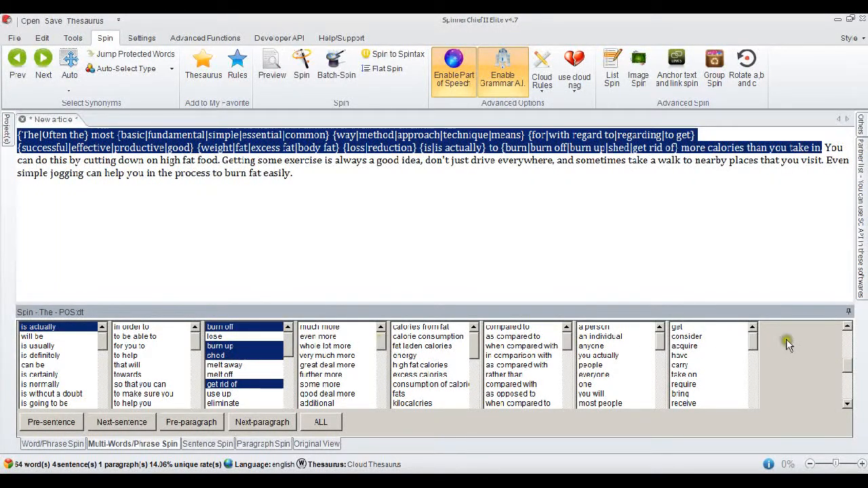
Step: Add "whole lot more" and "much more" as synonyms for "more" in the first sentence
left_click(846, 353)
left_click(846, 354)
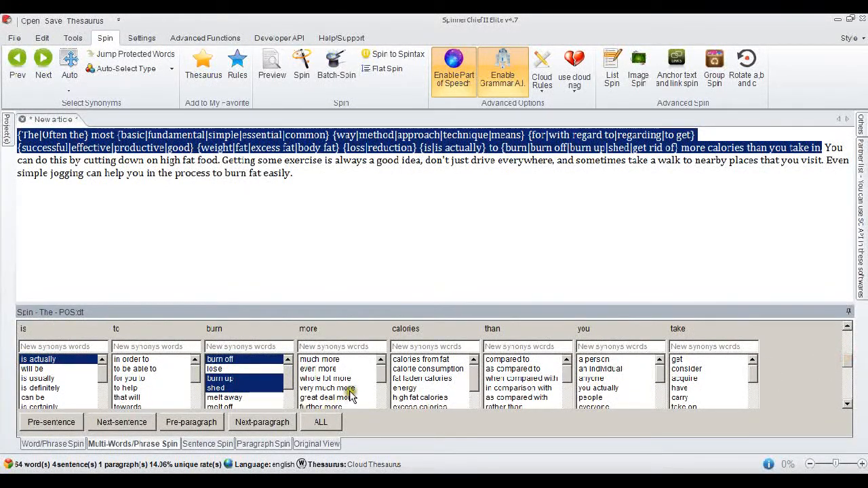
left_click(344, 379)
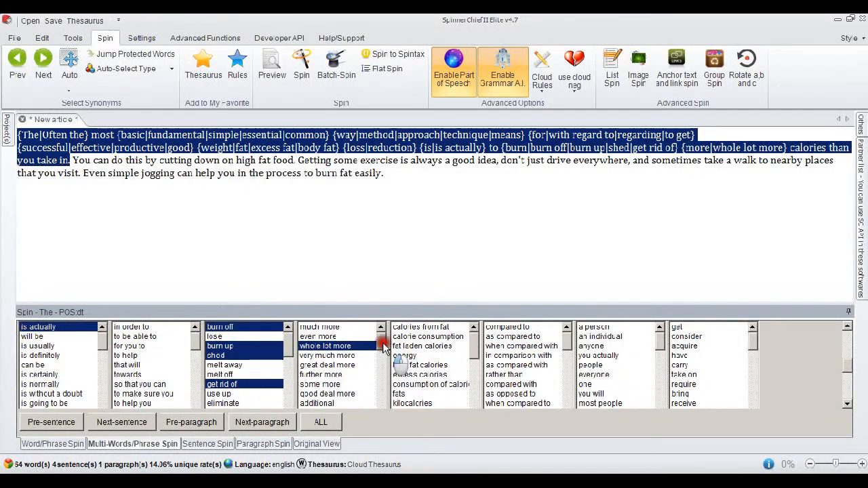
left_click_drag(384, 343, 381, 340)
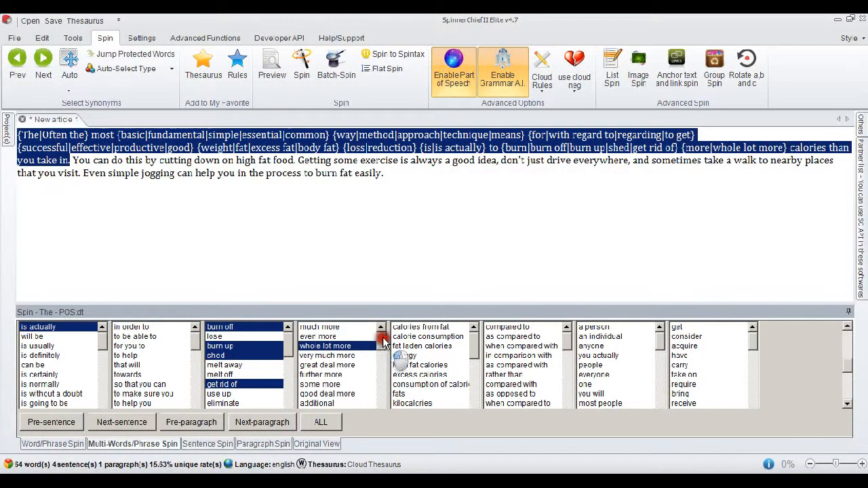
left_click(336, 327)
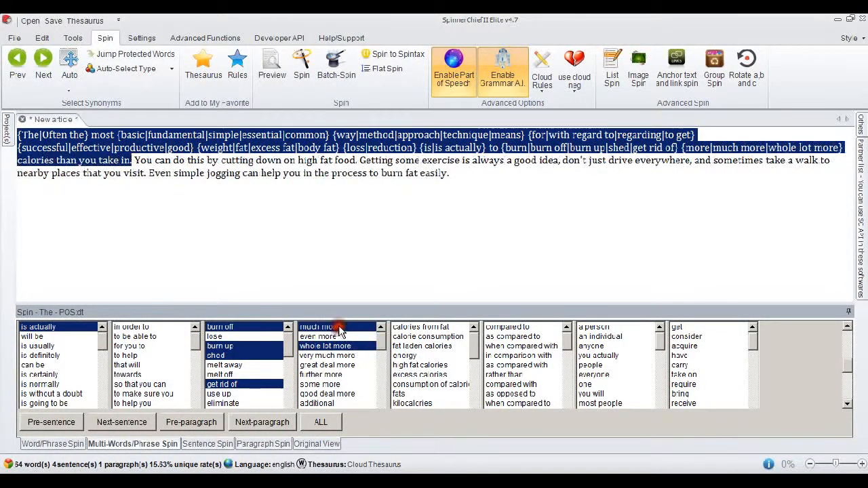
Step: Add "kilocalories" as a synonym for "calories" in the first sentence
left_click(844, 358)
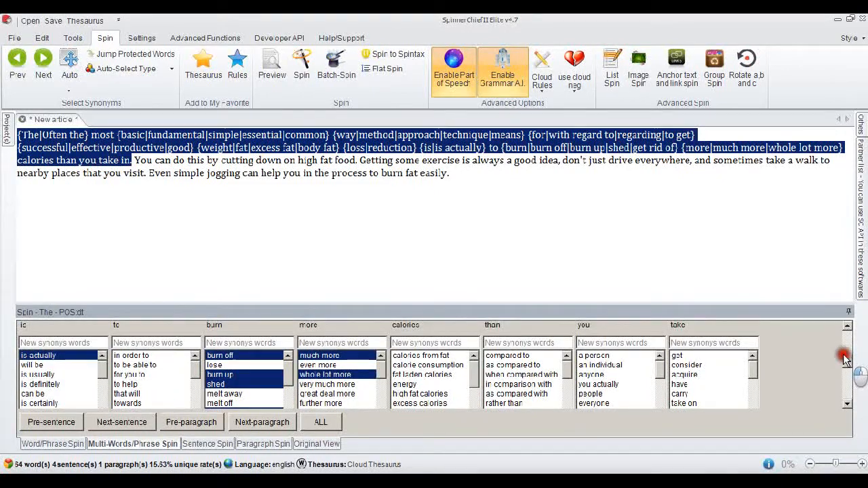
left_click(845, 358)
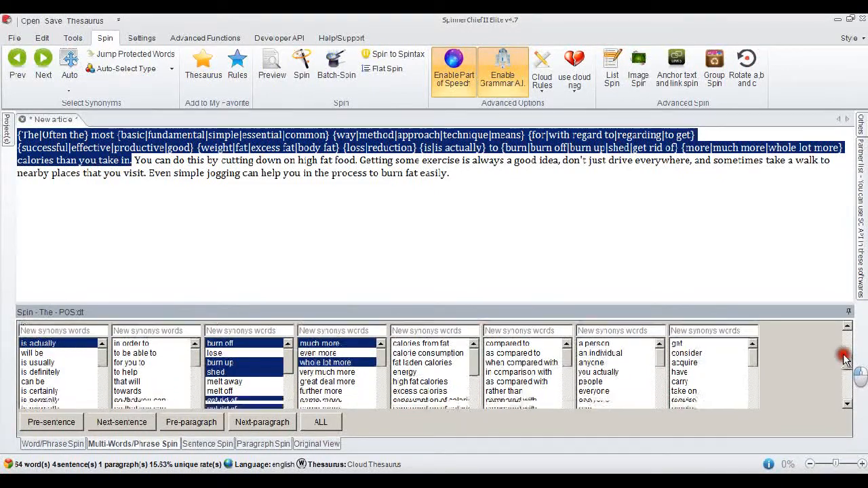
left_click(475, 357)
left_click(473, 358)
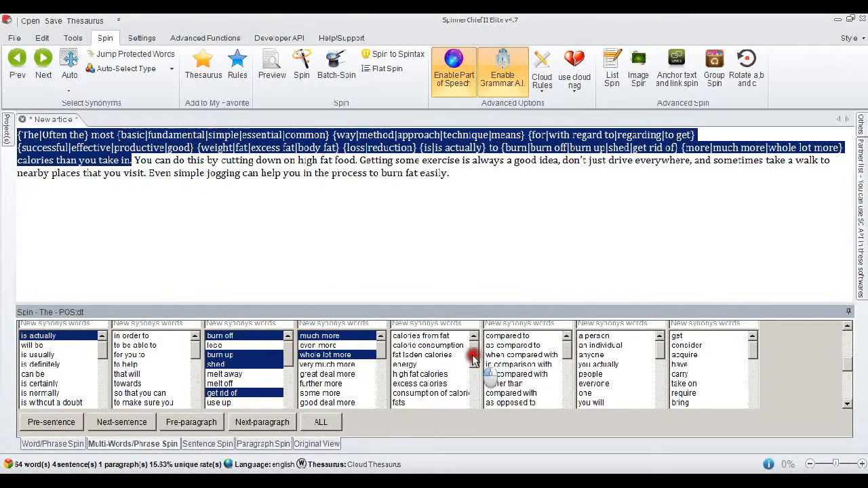
mouse_move(472, 357)
left_mouse_down()
mouse_move(473, 366)
mouse_move(475, 358)
left_mouse_up()
left_click(441, 366)
Step: Add "compared to what" as a synonym for "than" in the first sentence
left_click(846, 350)
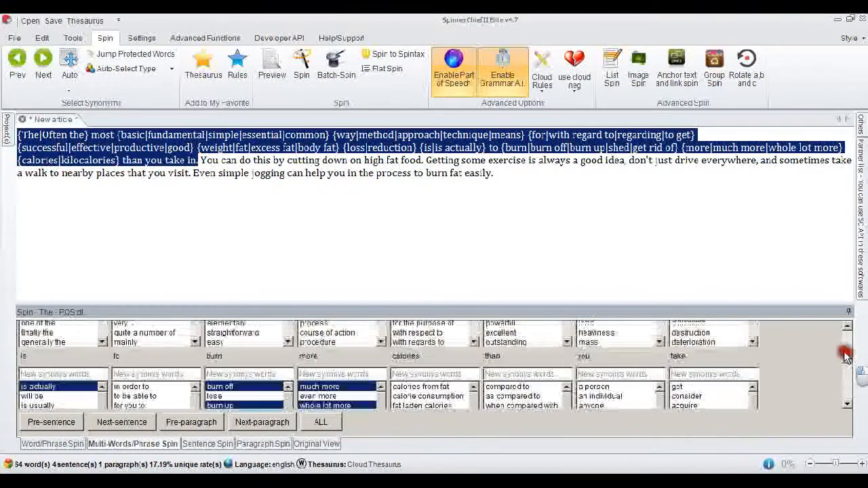
left_click(845, 352)
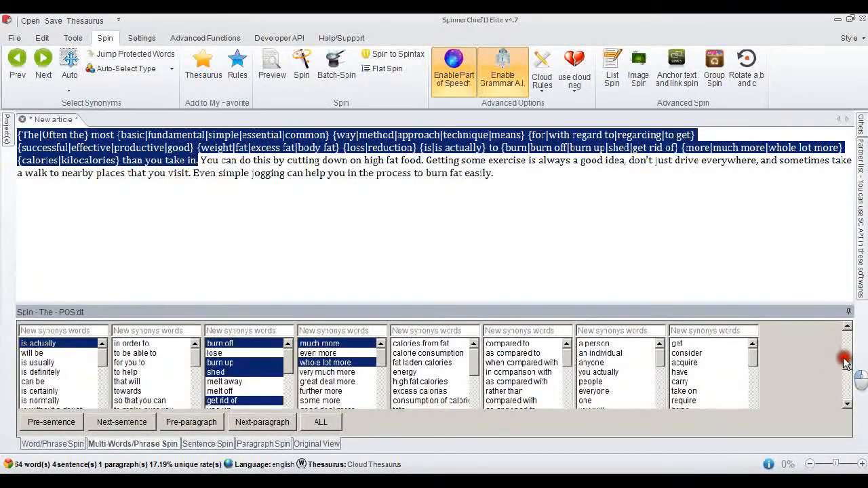
left_click(843, 355)
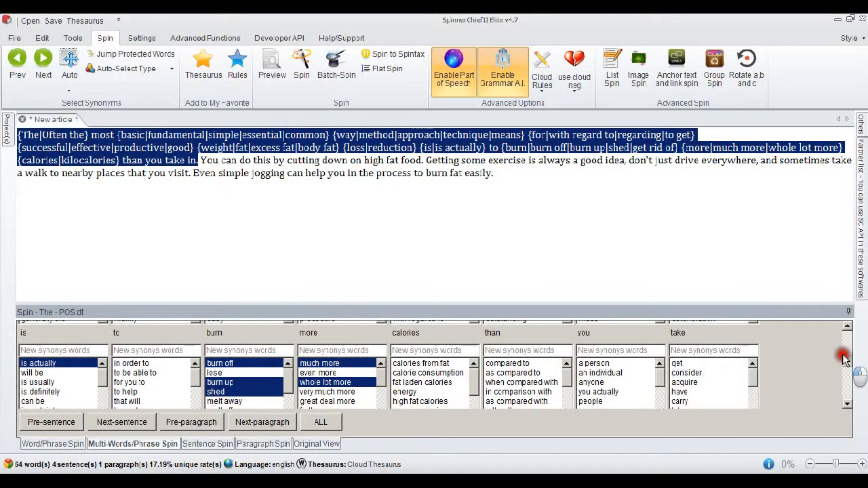
left_click(843, 359)
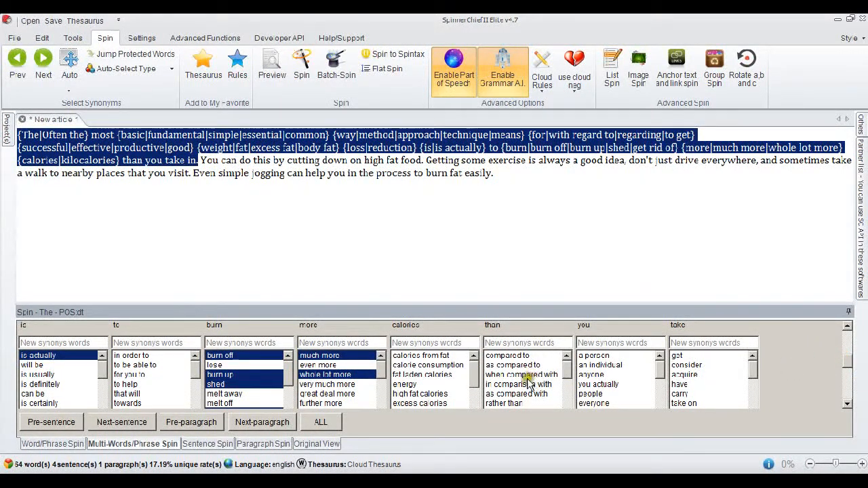
left_click(566, 377)
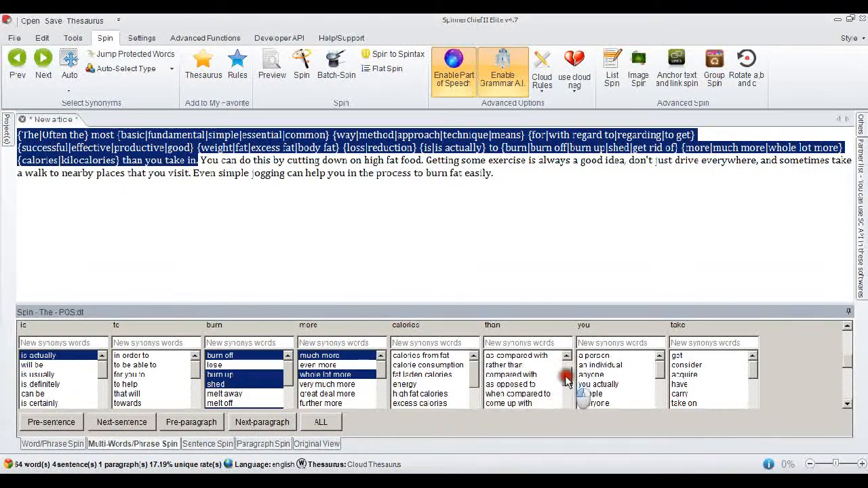
left_click_drag(565, 381, 552, 395)
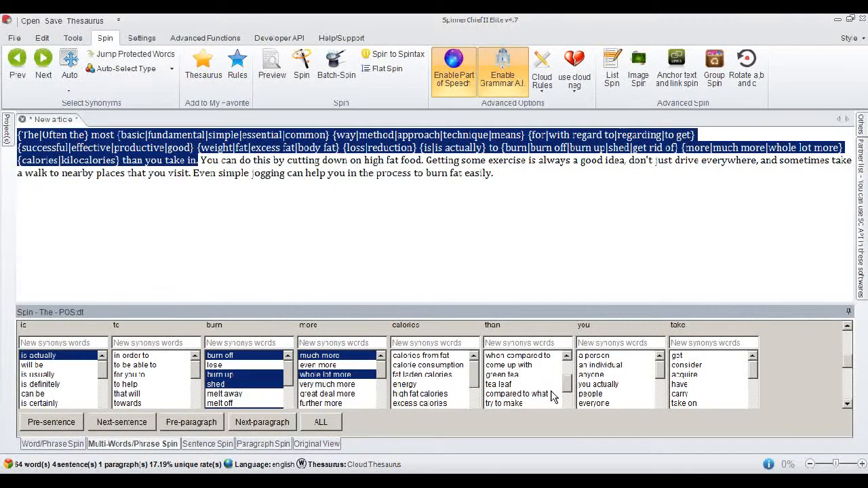
left_click(552, 395)
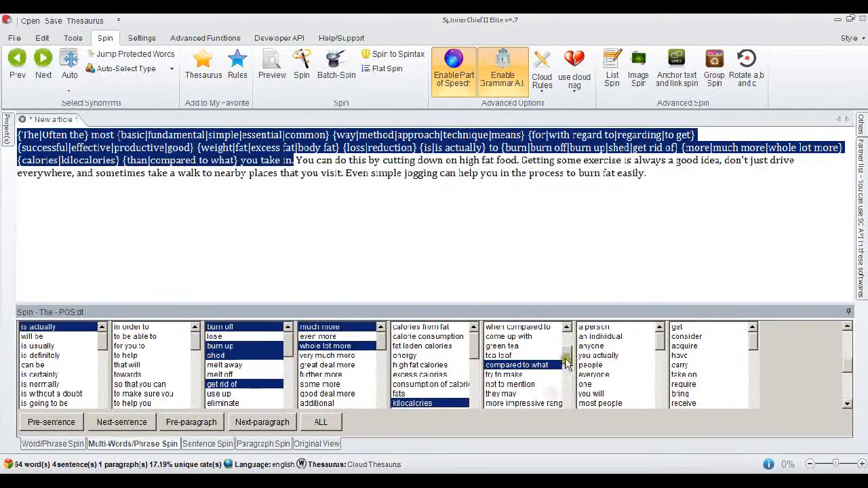
left_click_drag(567, 355, 576, 334)
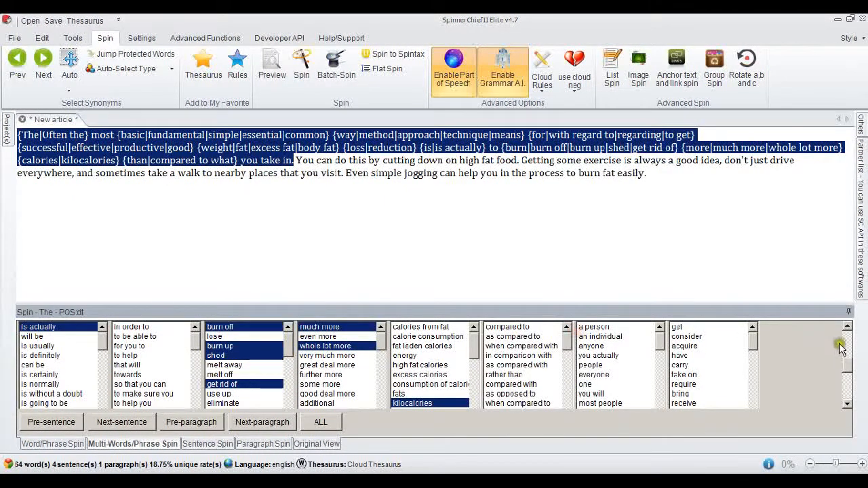
Step: Add "you actually", "you will" and "individuals" as synonyms for "you" in the first sentence
left_click(847, 354)
left_click(846, 357)
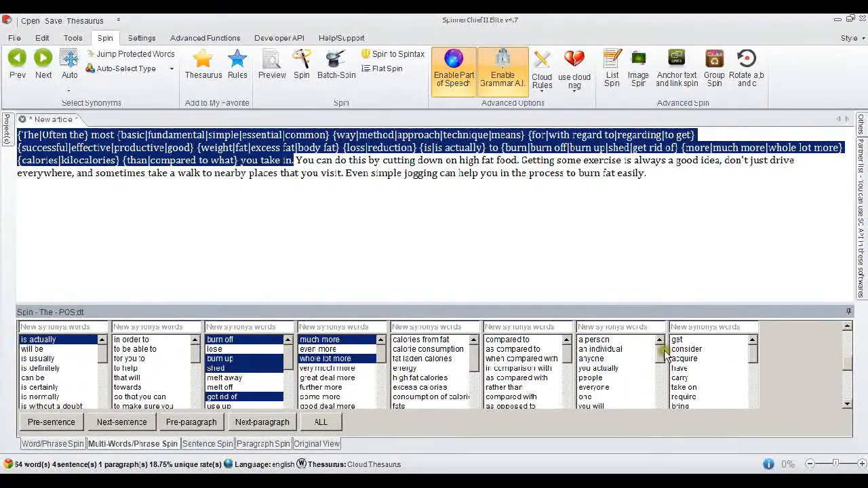
left_click(628, 368)
left_click(661, 345)
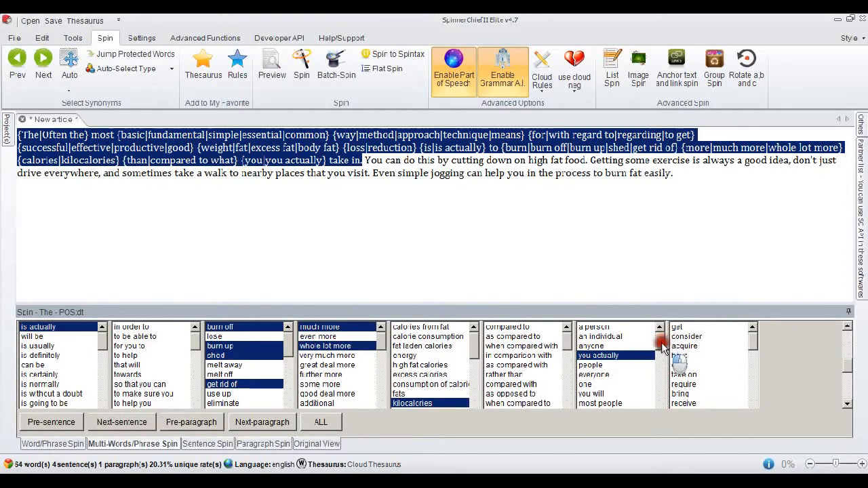
scroll(663, 346, "down", 1)
left_click(609, 375)
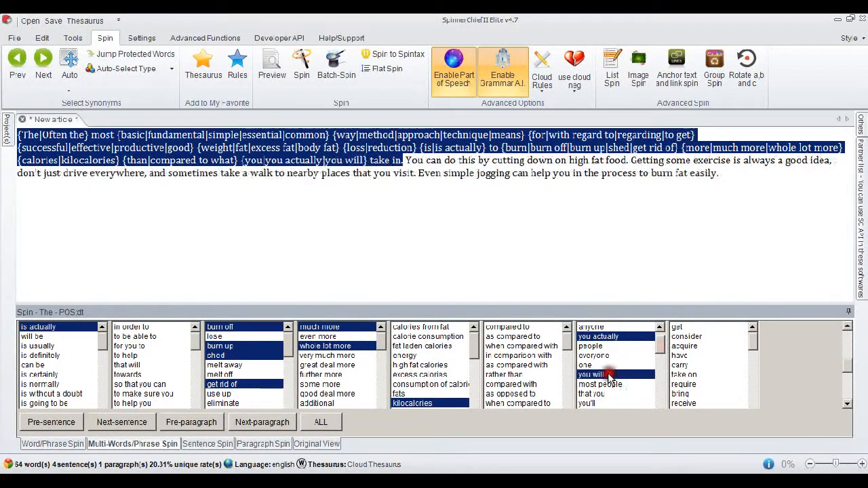
scroll(660, 347, "down", 2)
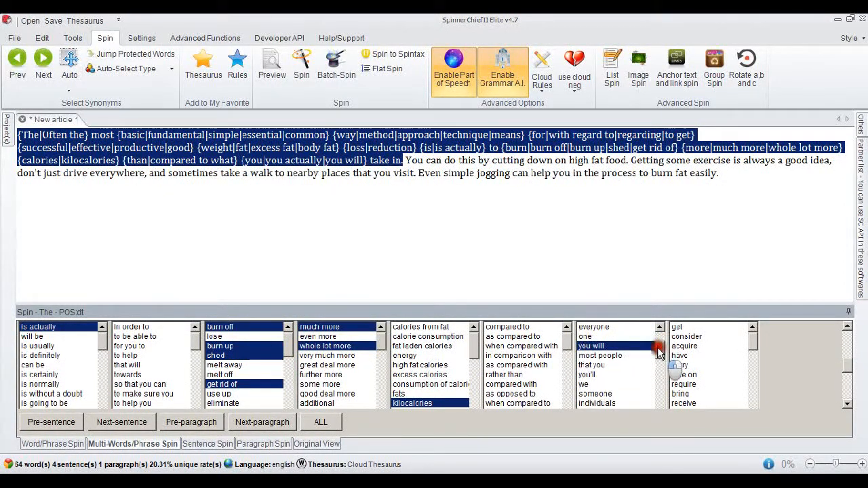
scroll(659, 351, "down", 1)
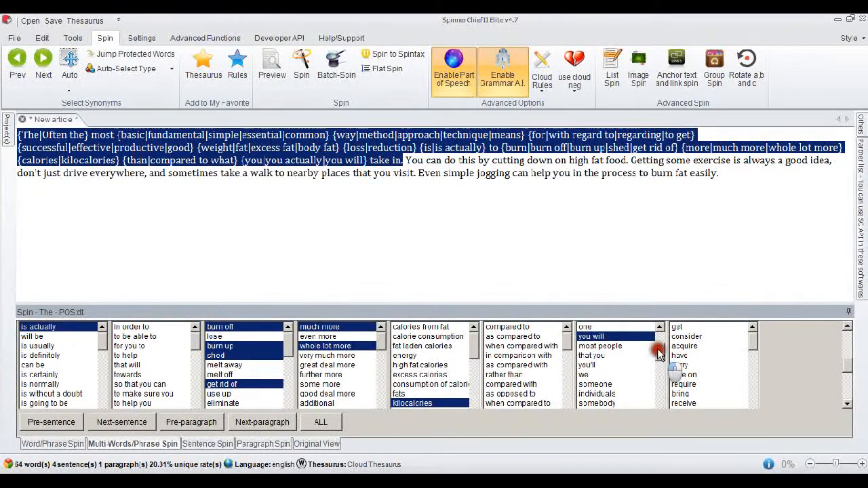
scroll(658, 356, "down", 1)
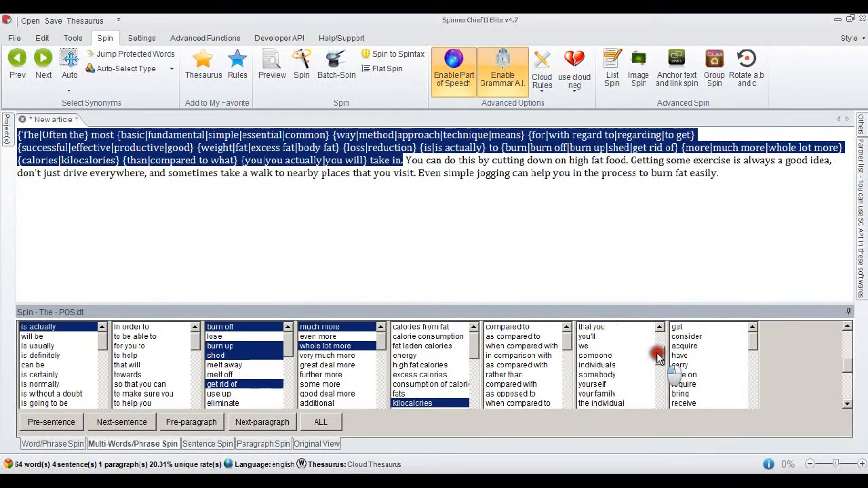
left_click(597, 365)
scroll(648, 360, "up", 3)
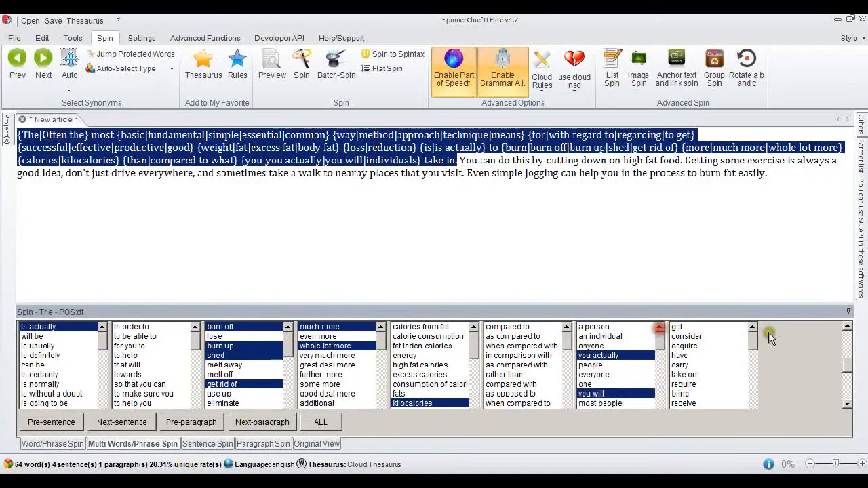
mouse_move(842, 361)
left_mouse_down()
mouse_move(841, 353)
mouse_move(841, 384)
mouse_move(841, 356)
left_mouse_up()
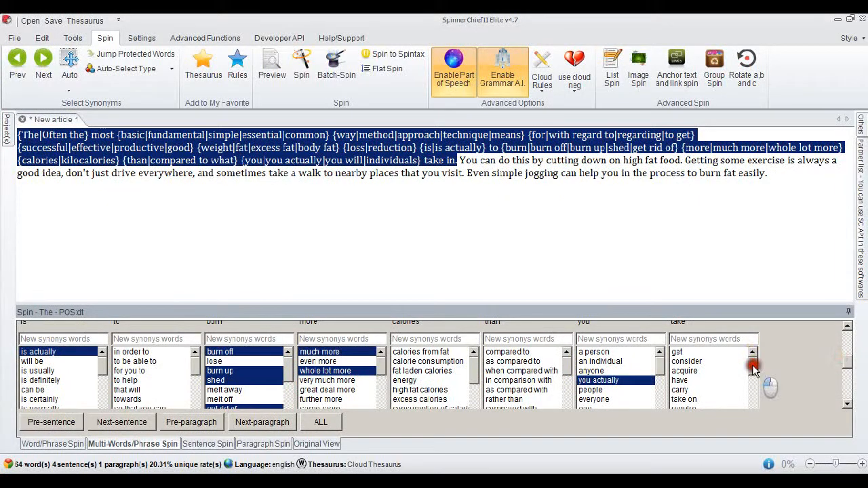
left_click_drag(754, 383, 752, 356)
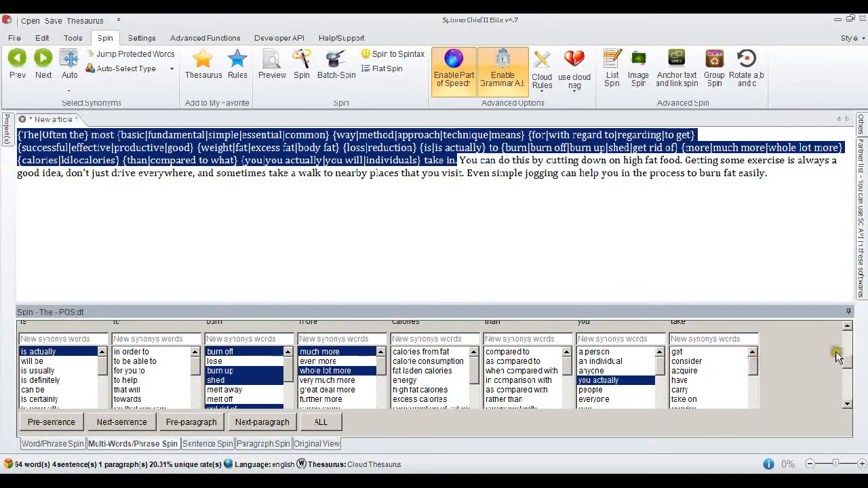
scroll(847, 363, "up", 1)
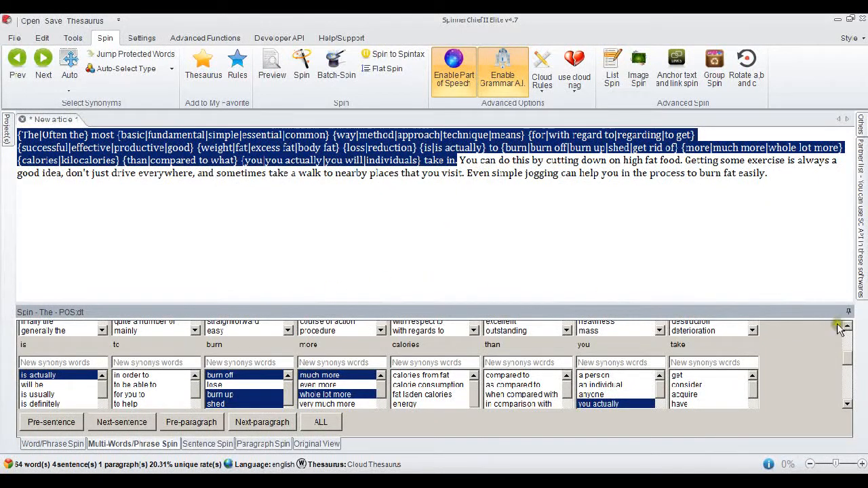
Step: Move on from the first sentence and load the synonym lists for "You can do this by cutting down on high fat food."
left_click(122, 422)
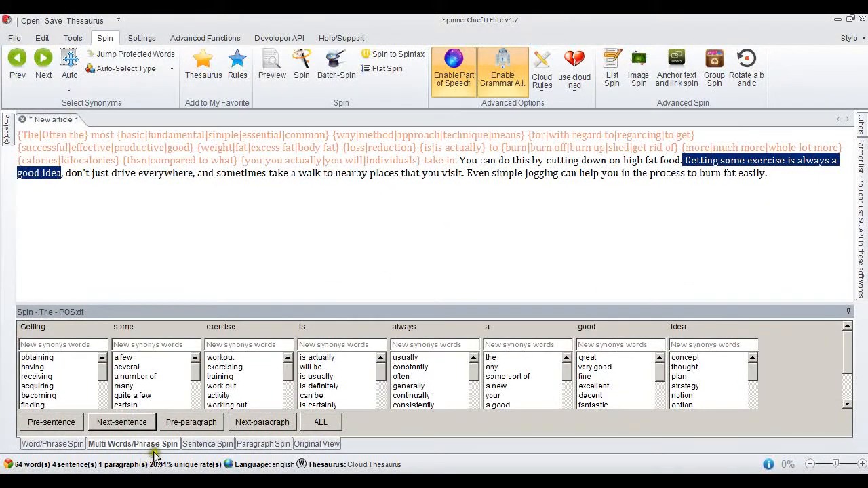
left_click(452, 158)
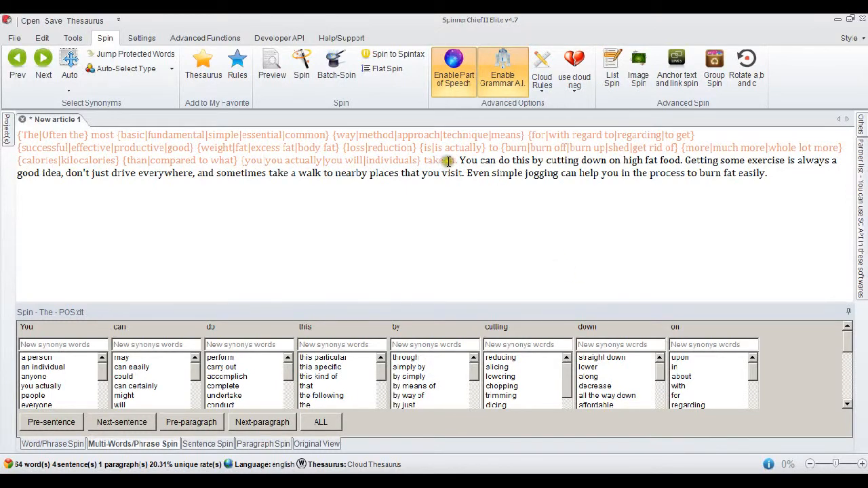
Step: Delete all the article text after the first sentence, from "You can do this" through "burn fat easily."
mouse_move(459, 160)
left_mouse_down()
mouse_move(566, 184)
mouse_move(766, 182)
left_mouse_up()
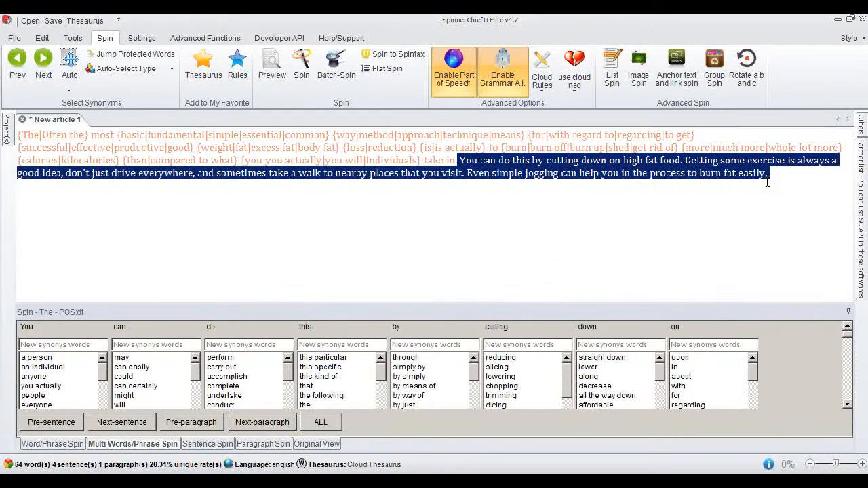
key("Delete")
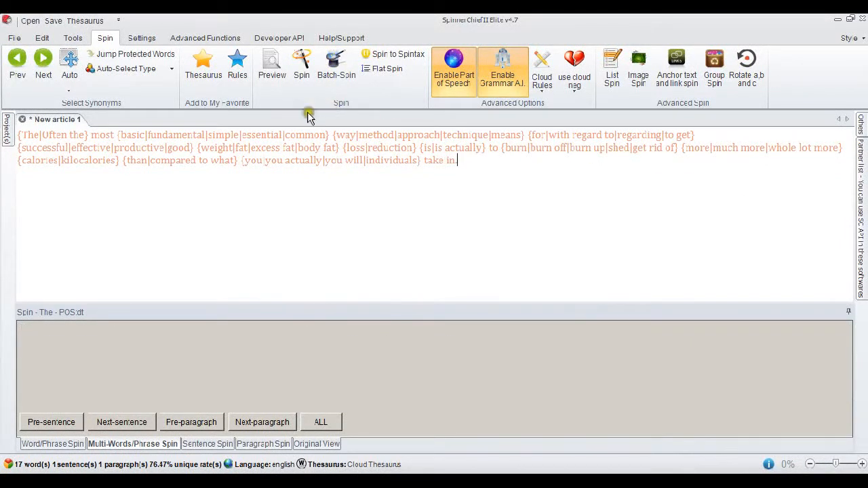
Step: Spin all the remaining text into 3 articles in order, without using the original words and with Autospin off
left_click(302, 76)
left_click(275, 137)
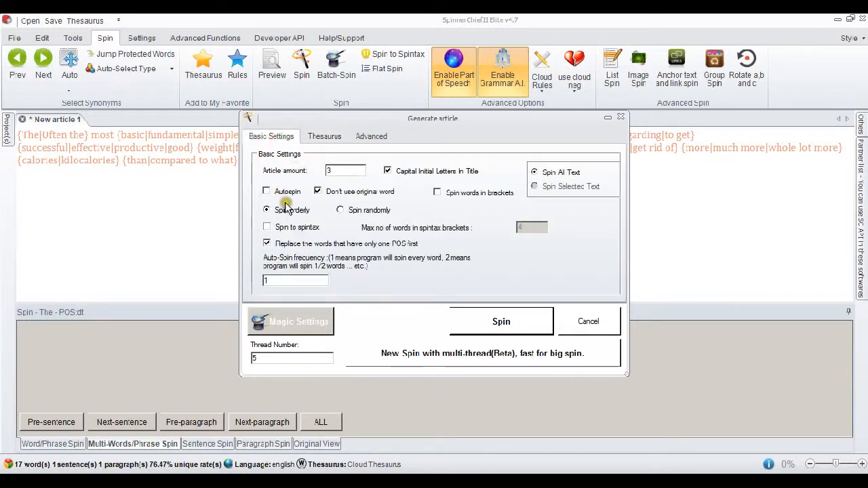
left_click(278, 281)
left_click(430, 289)
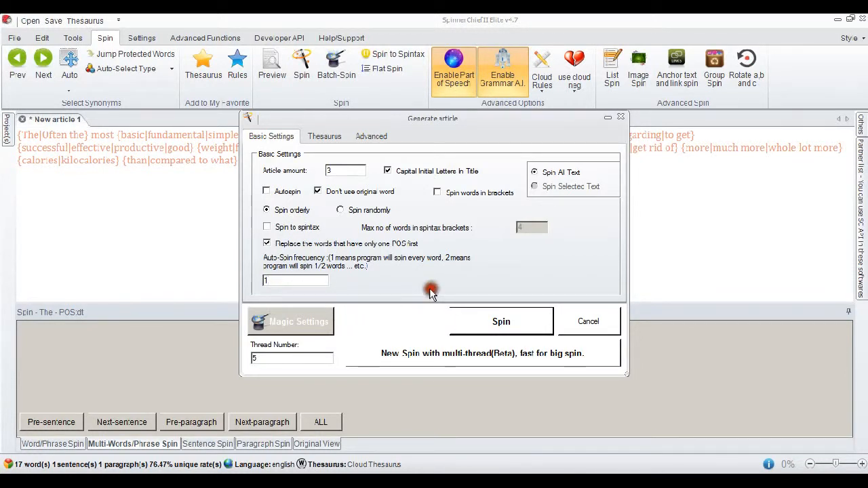
left_click(495, 324)
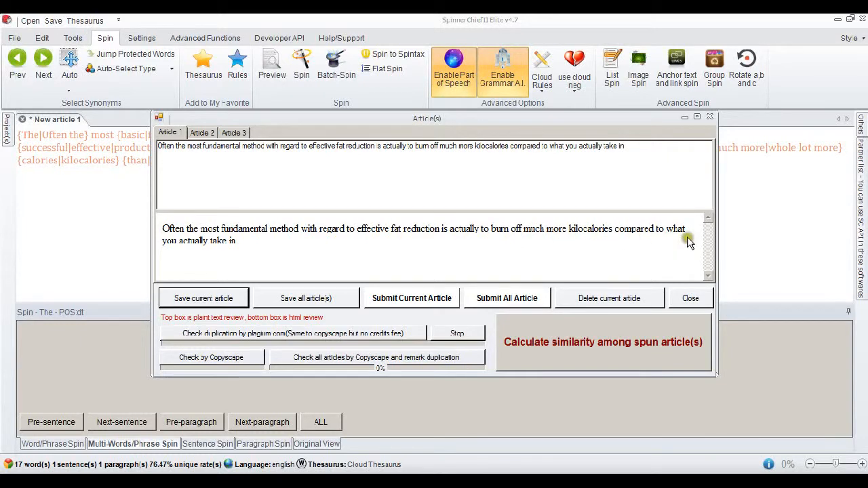
Step: Review the spun versions of the sentence in Article 2 and Article 3
left_click(202, 133)
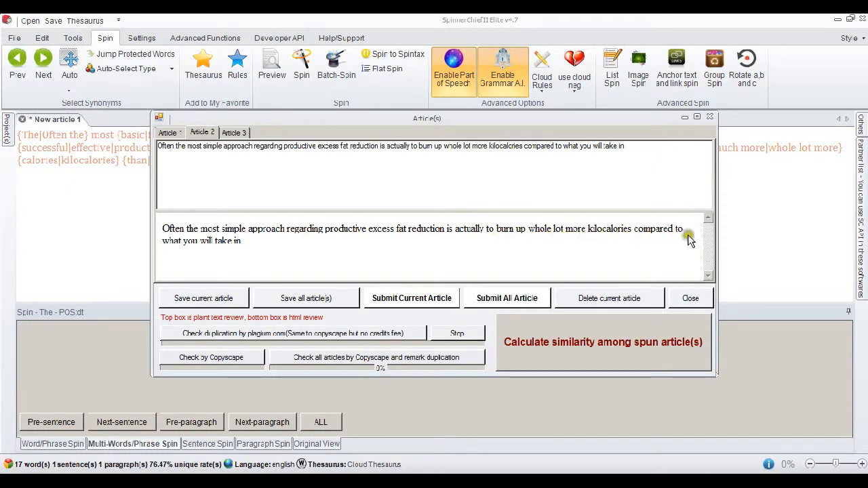
left_click(533, 228)
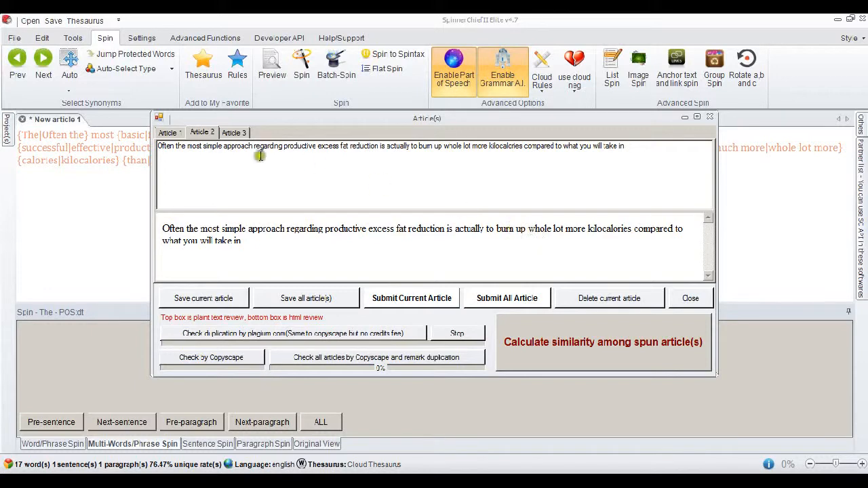
left_click(234, 132)
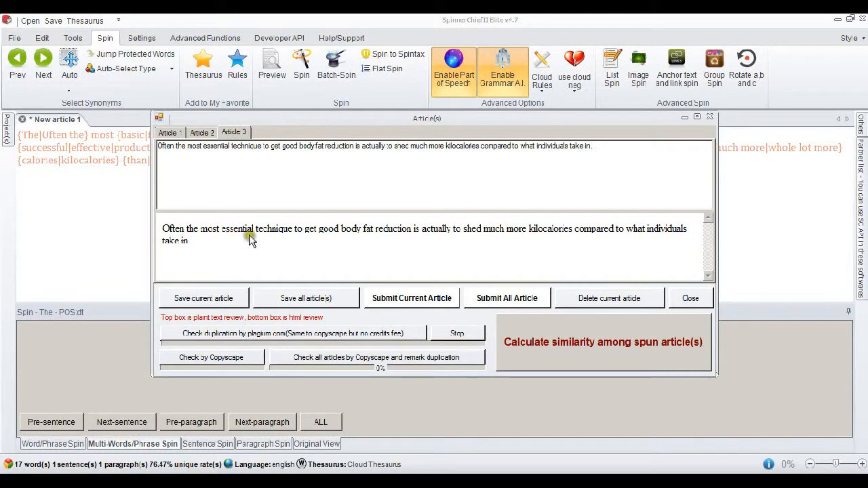